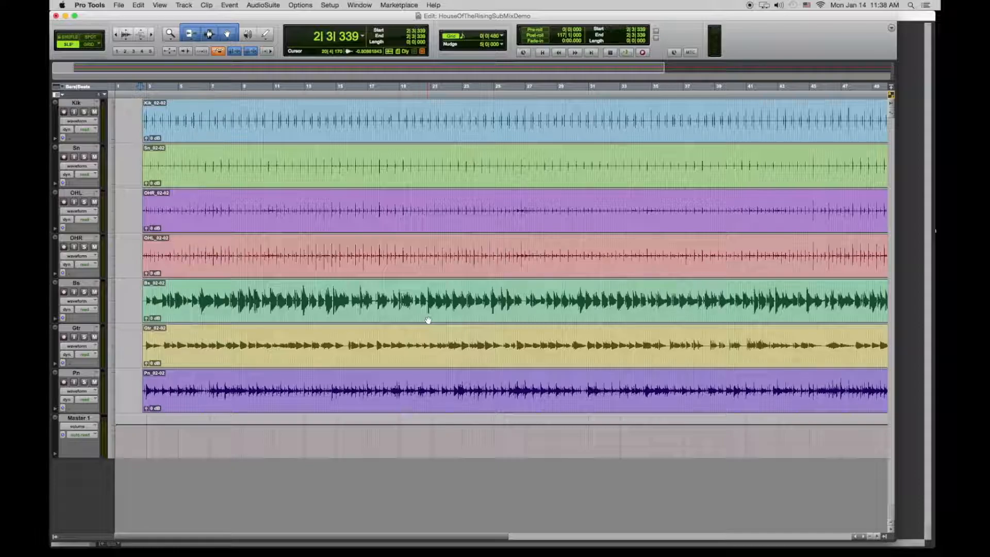
# In the Mix window, create one new stereo Aux Input track directly after the OHR track.
pyautogui.press('super+equal')
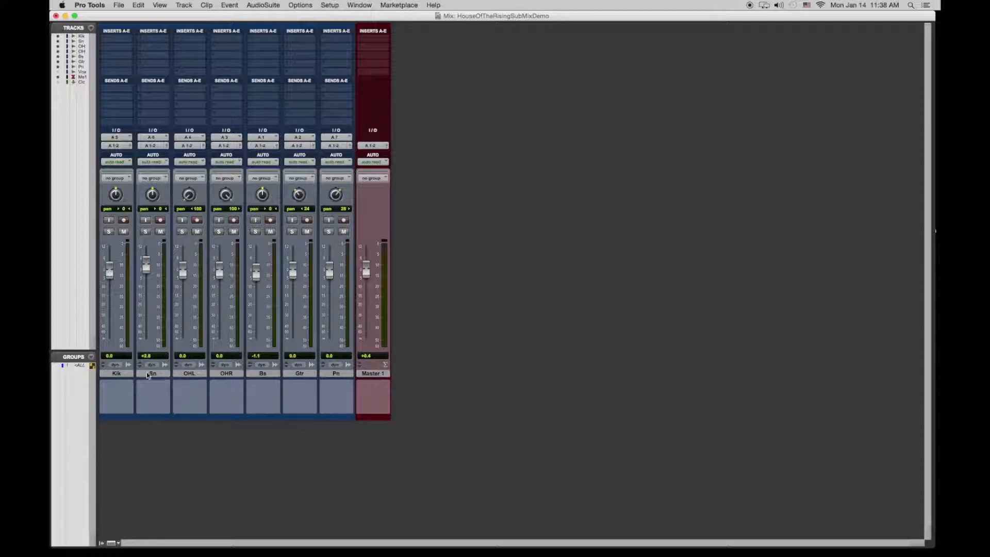
pyautogui.click(231, 373)
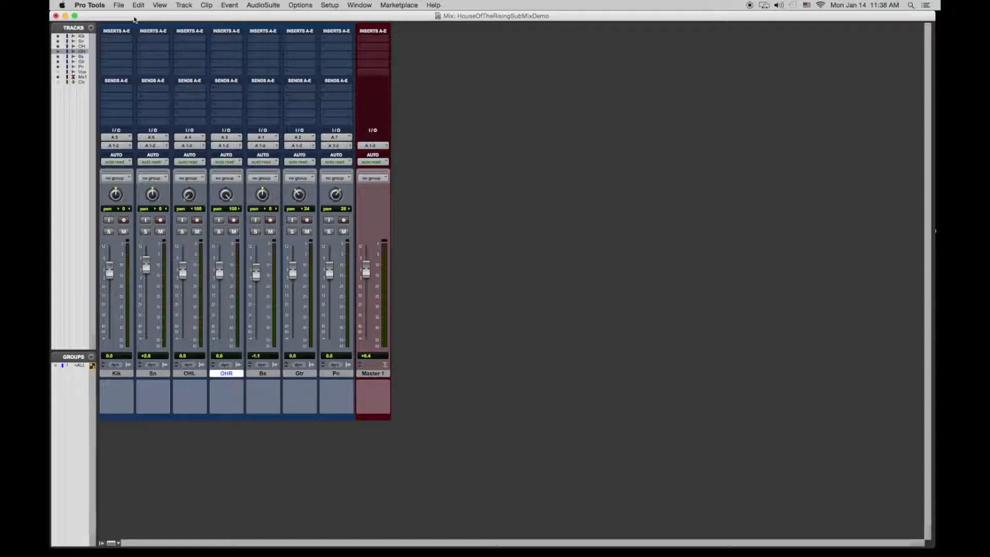
pyautogui.press('super+shift+n')
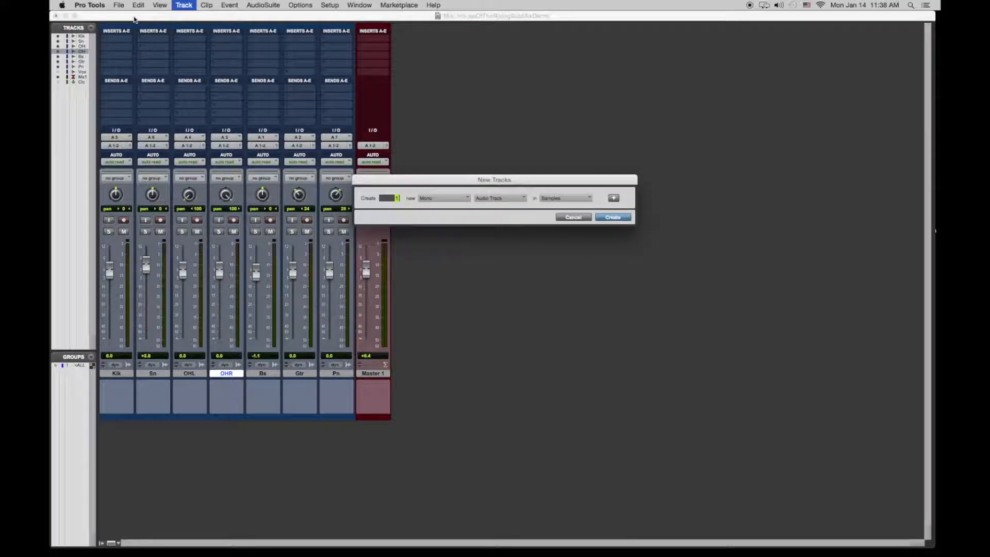
pyautogui.click(457, 198)
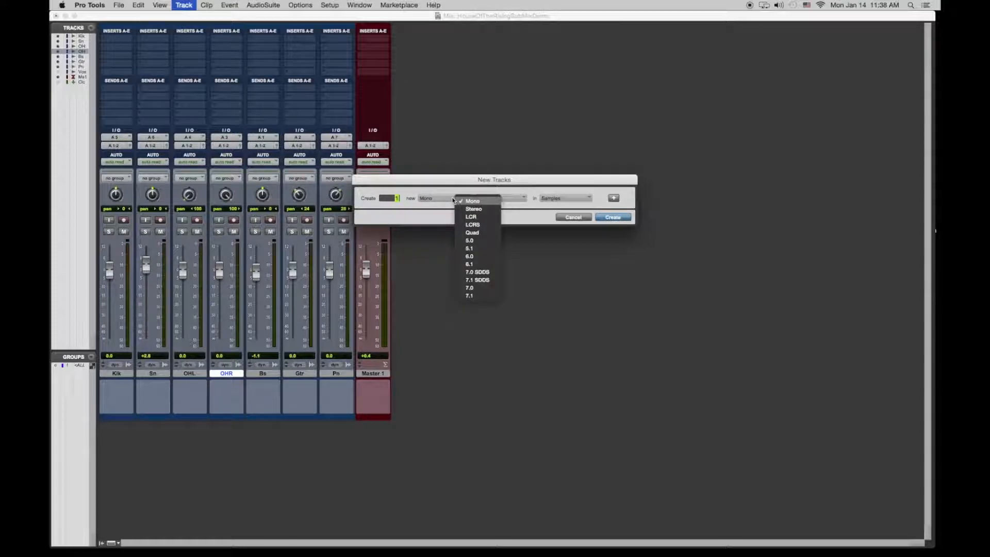
pyautogui.click(483, 210)
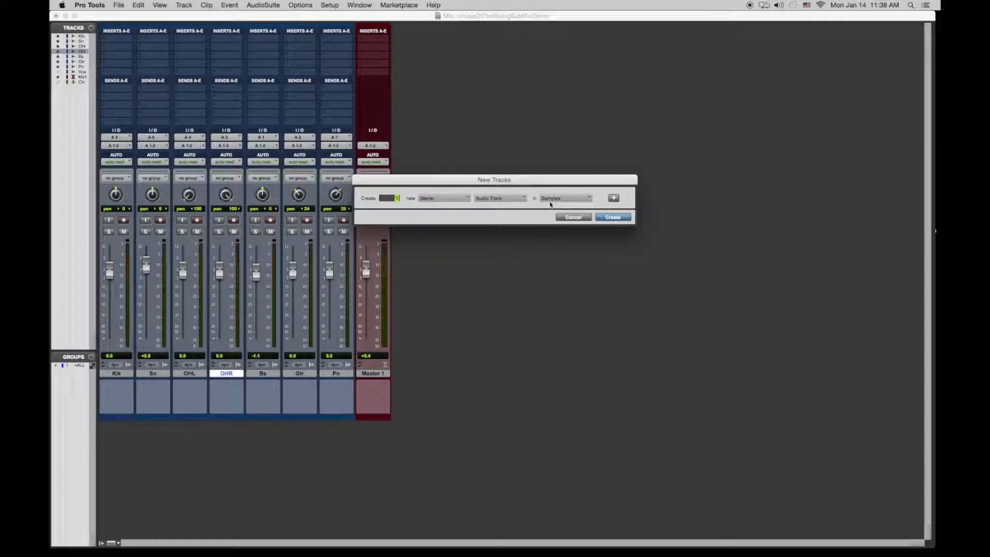
pyautogui.click(510, 199)
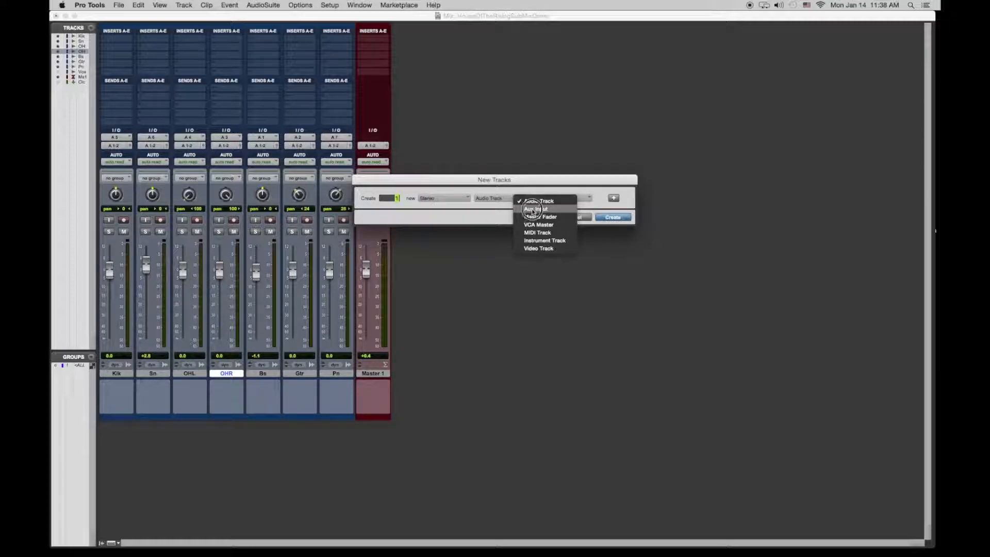
pyautogui.click(536, 208)
pyautogui.click(612, 218)
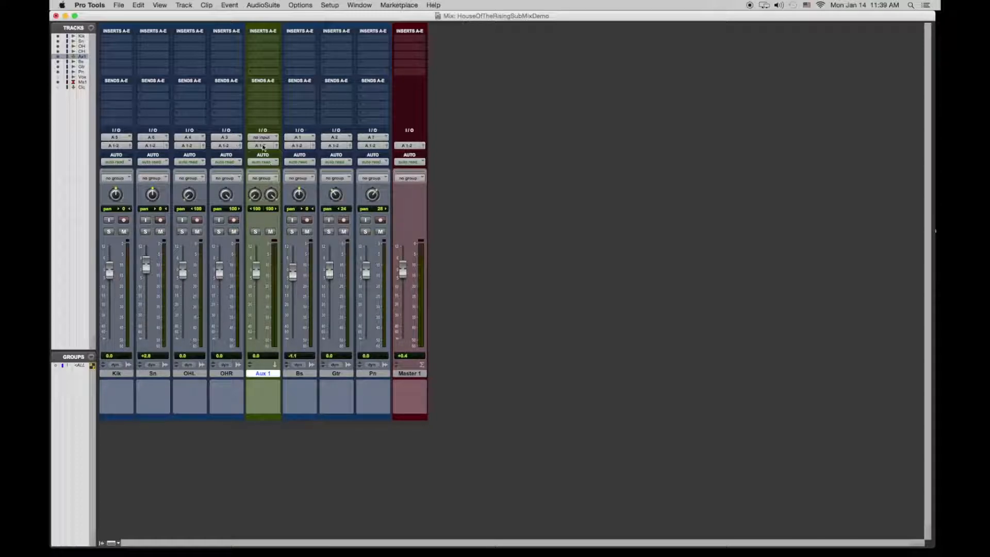
# Set the new Aux 1 track's input to Bus 1-2 (Stereo).
pyautogui.click(277, 137)
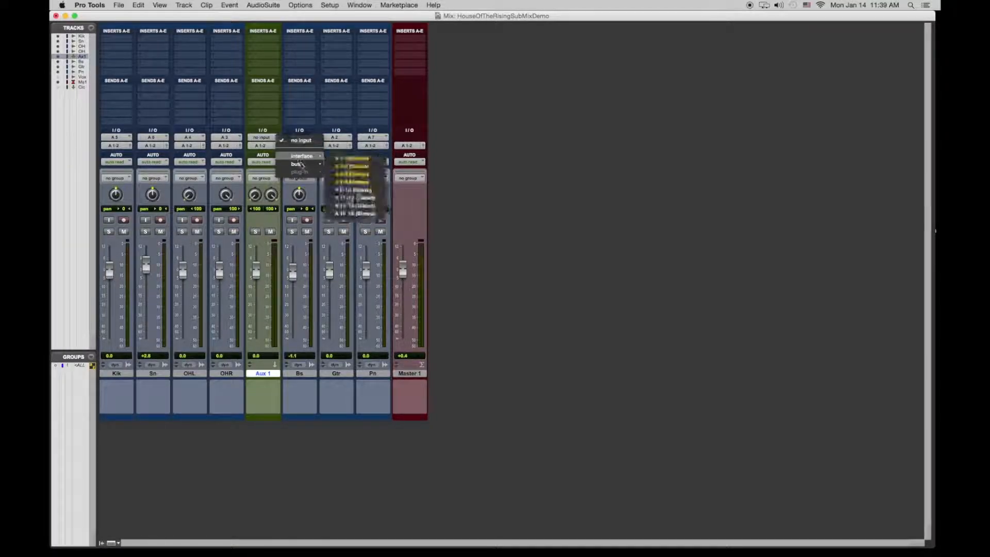
pyautogui.moveTo(301, 164)
pyautogui.click(371, 49)
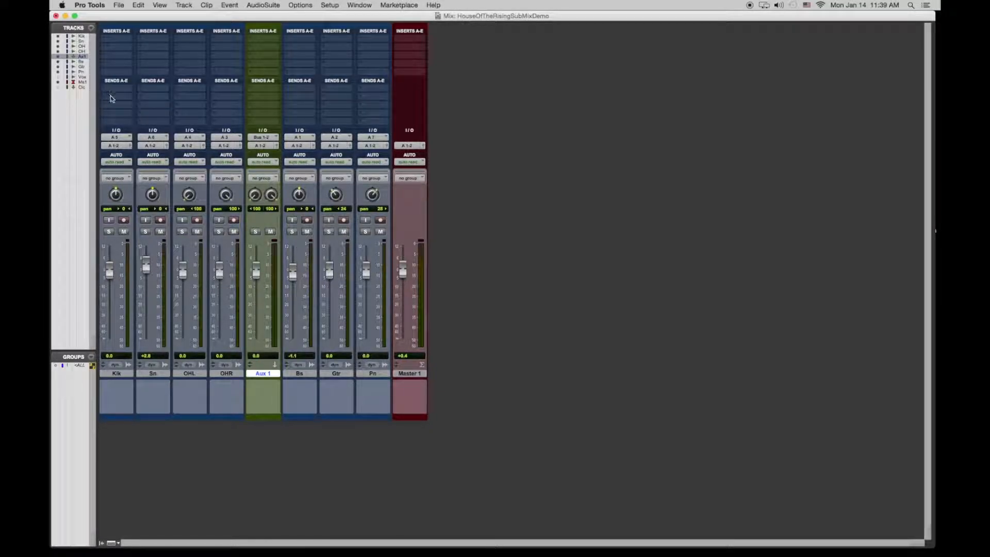
# Route the outputs of the Kik and Sn tracks to Bus 1-2 (Stereo).
pyautogui.click(103, 147)
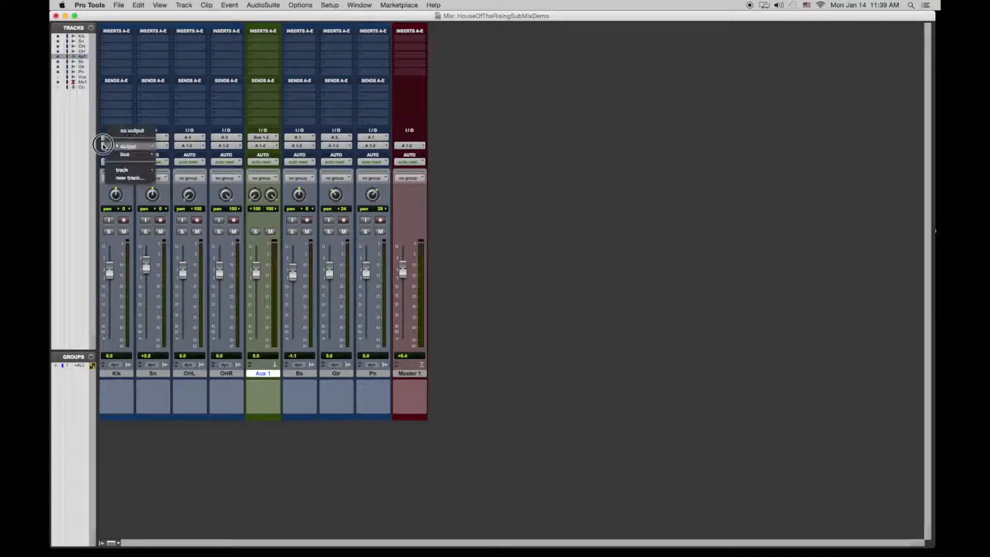
pyautogui.moveTo(129, 154)
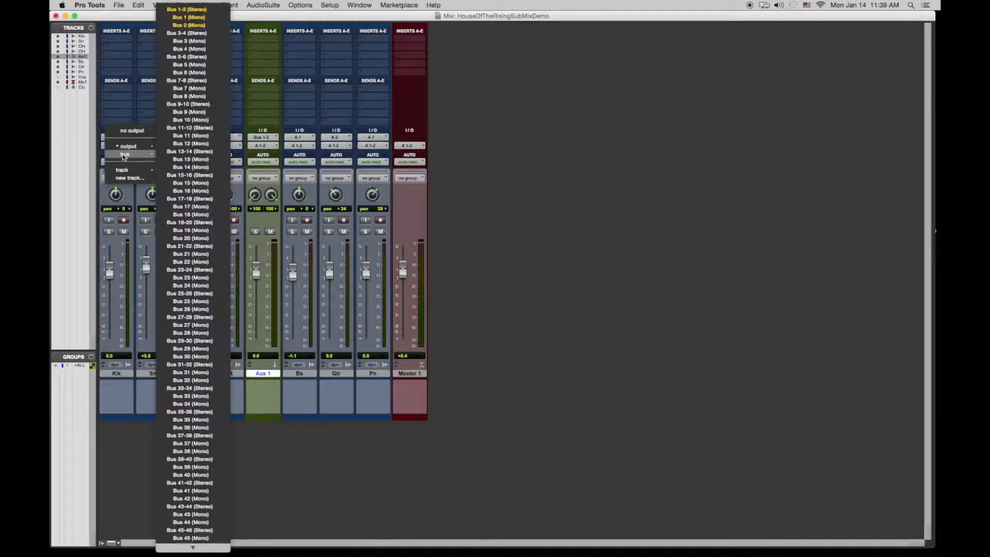
pyautogui.click(187, 10)
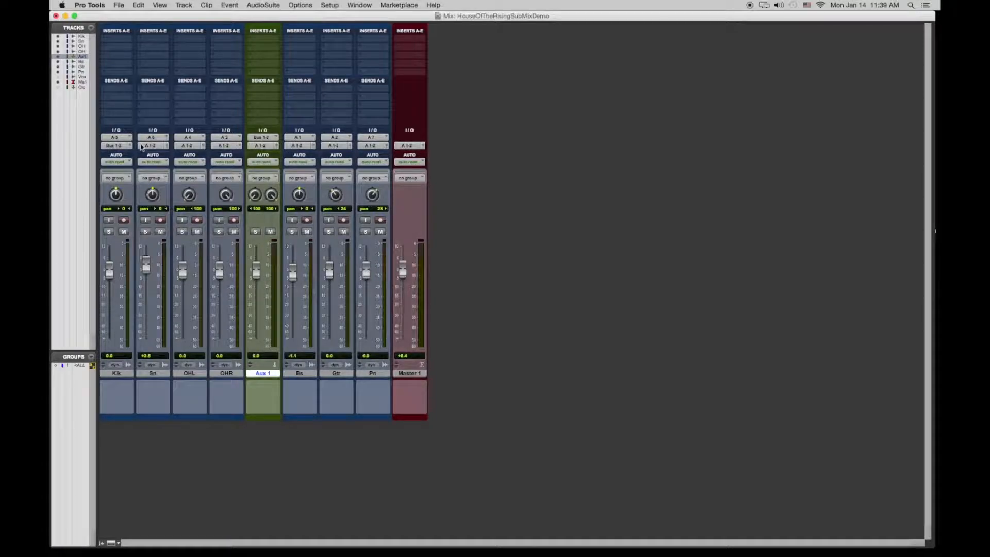
pyautogui.click(142, 146)
pyautogui.moveTo(170, 154)
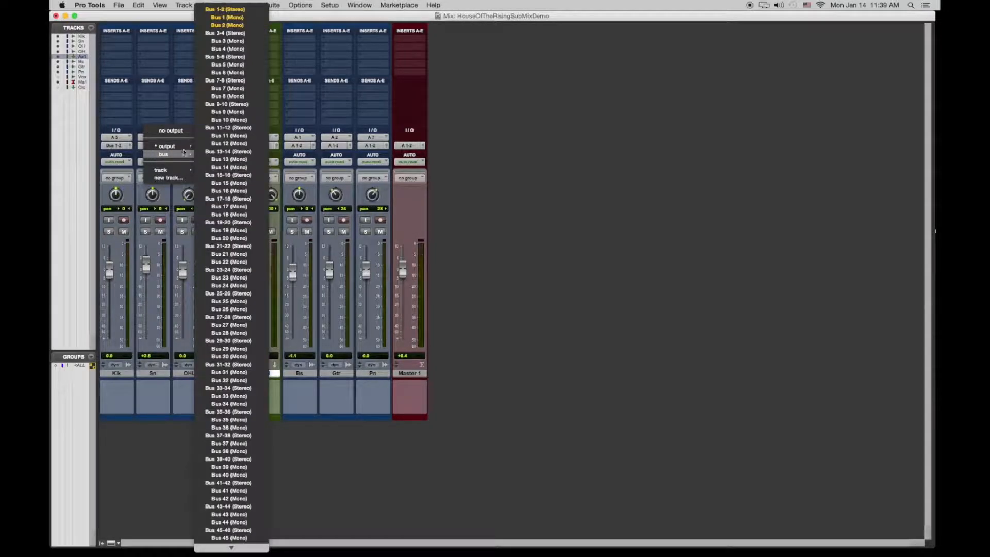
pyautogui.click(231, 9)
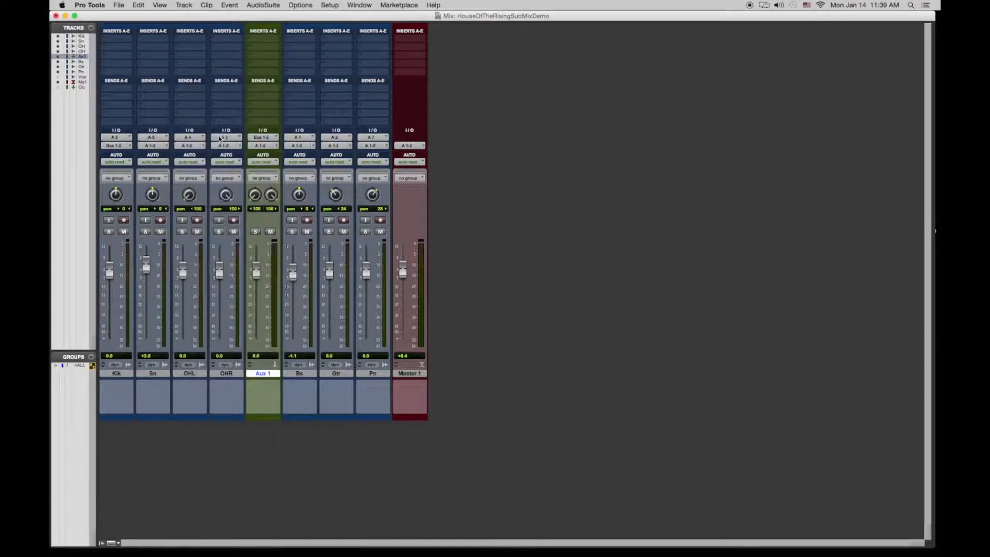
# Route the outputs of the OHL and OHR overhead tracks to Bus 1-2 (Stereo).
pyautogui.click(183, 147)
pyautogui.moveTo(204, 154)
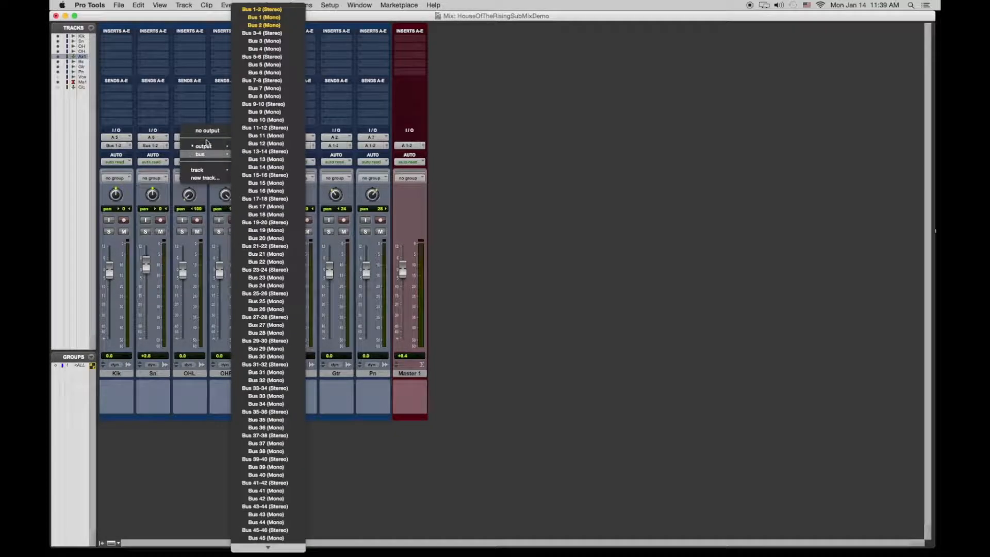
pyautogui.click(263, 9)
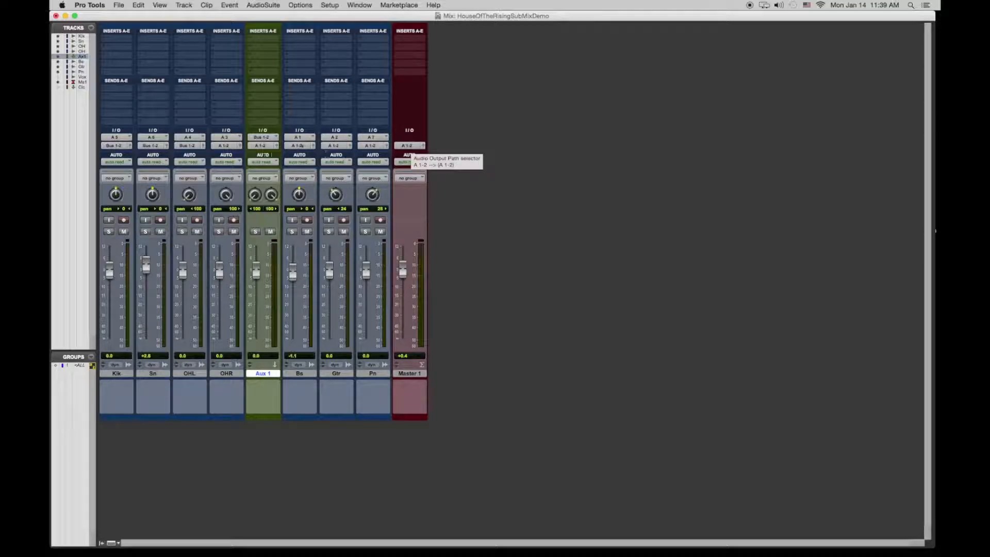
pyautogui.click(217, 145)
pyautogui.moveTo(232, 157)
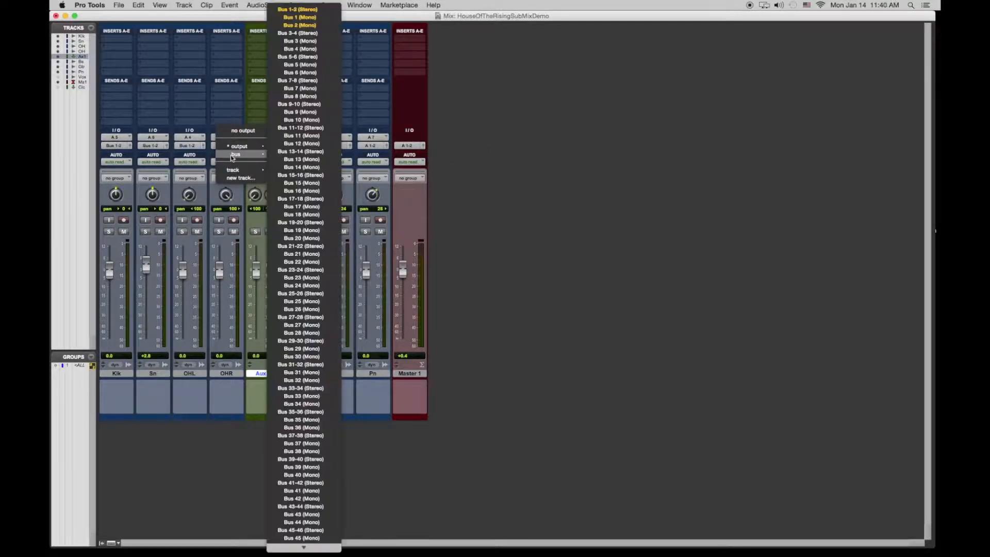
pyautogui.click(294, 11)
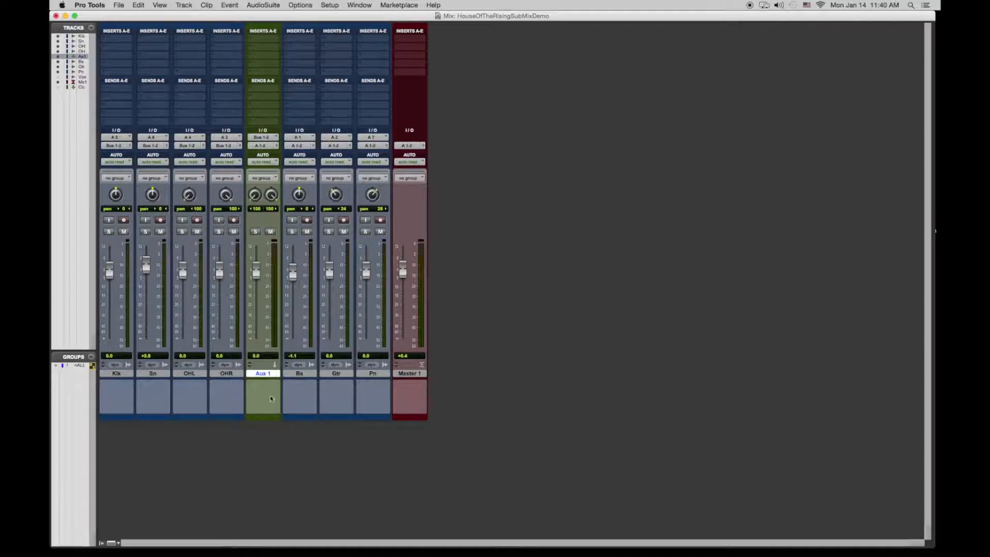
# Rename the Aux 1 track as DrSub.
pyautogui.doubleClick(262, 373)
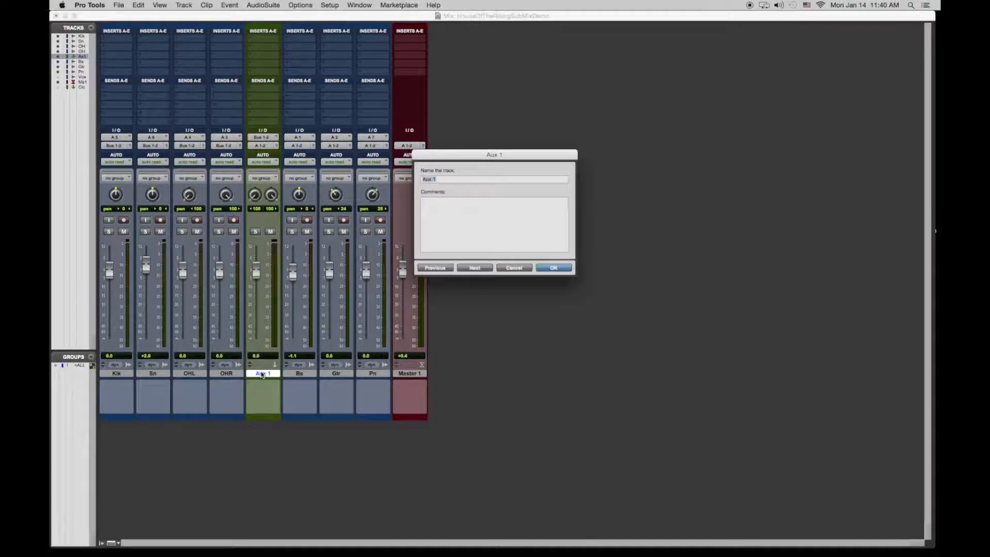
pyautogui.write('DrSub')
pyautogui.press('Return')
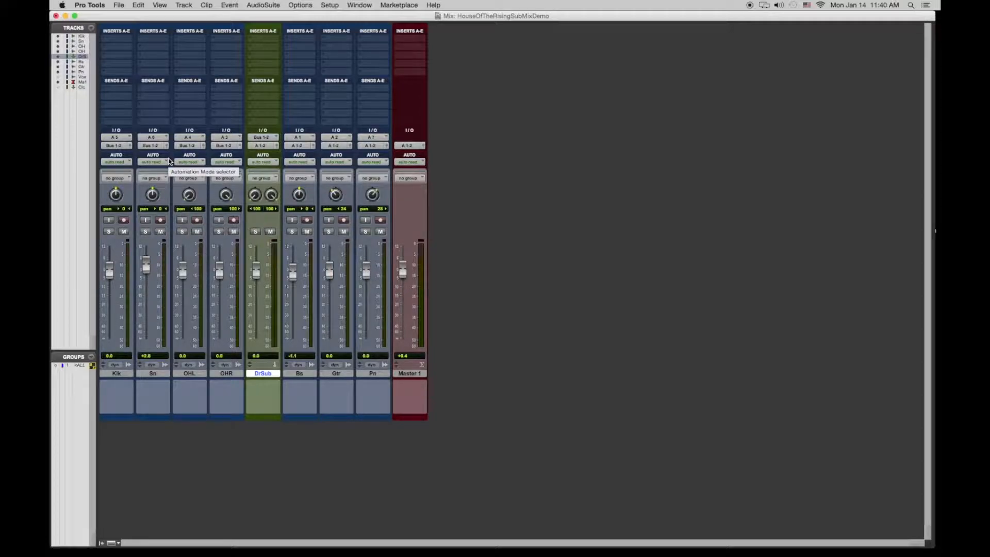
# Check the tracks in the Edit window, return to the Mix window and play the session to watch the meters.
pyautogui.press('super+equal')
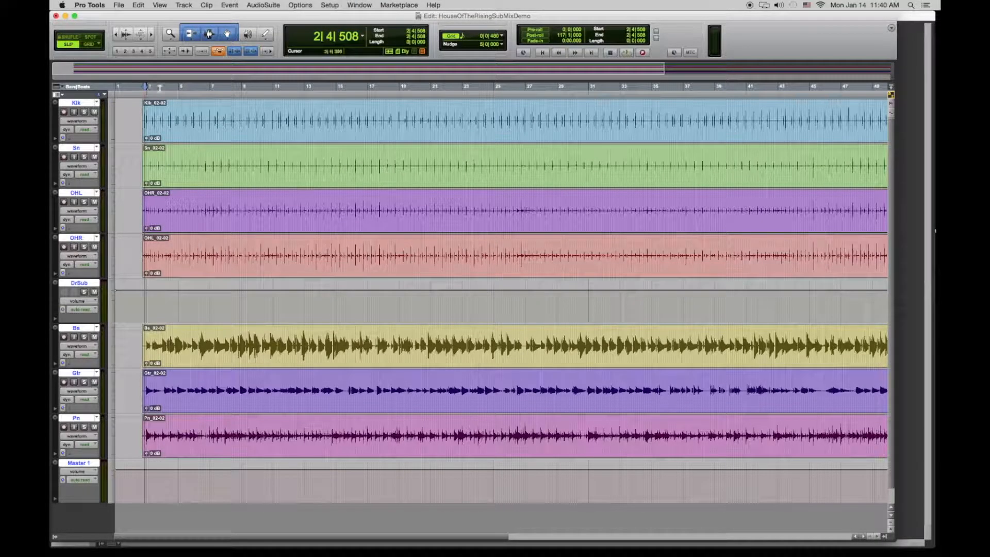
pyautogui.press('super+equal')
pyautogui.press('space')
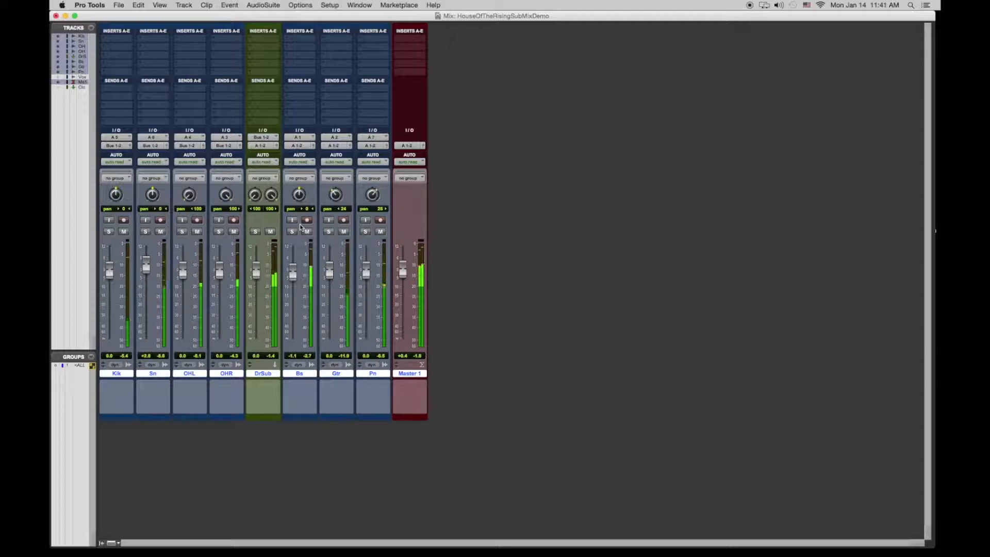
# Mute DrSub, Bs, Gtr and Pn during playback to compare, and unmute all of them except Pn.
pyautogui.click(270, 232)
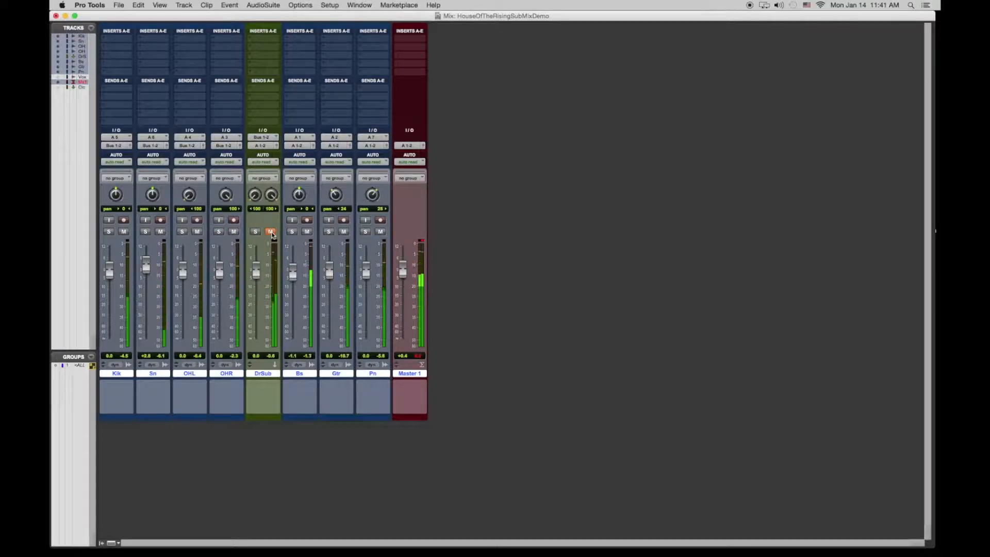
pyautogui.click(306, 232)
pyautogui.click(343, 232)
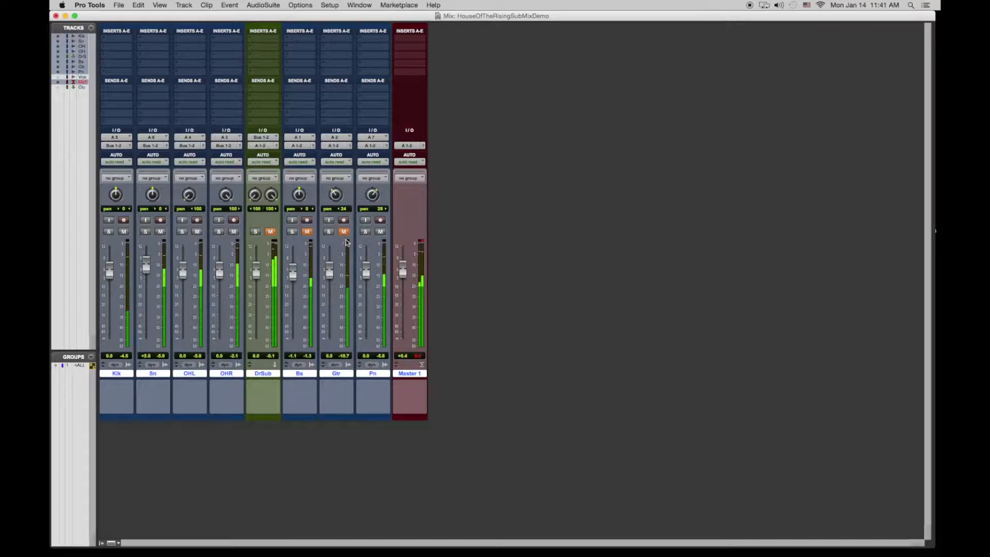
pyautogui.click(380, 231)
pyautogui.click(343, 232)
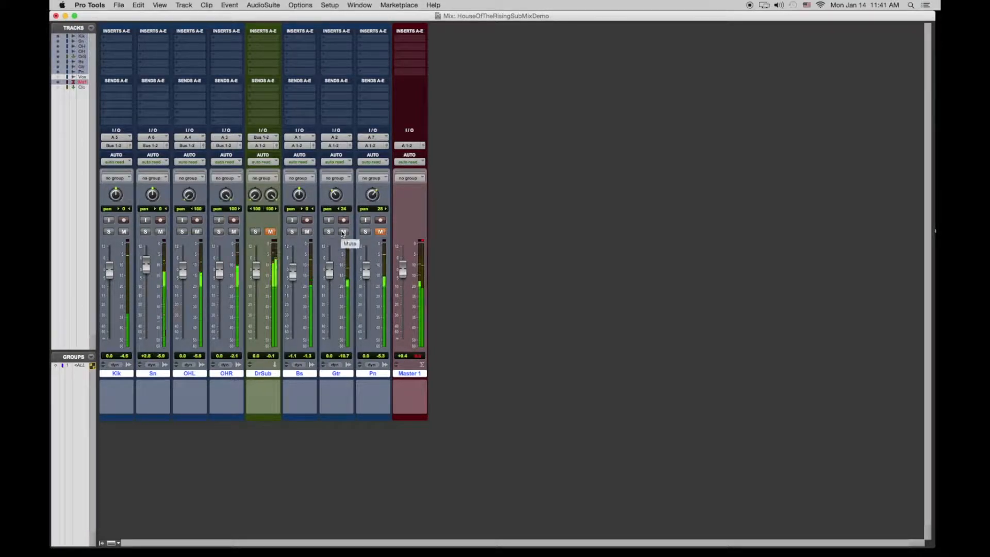
pyautogui.click(271, 232)
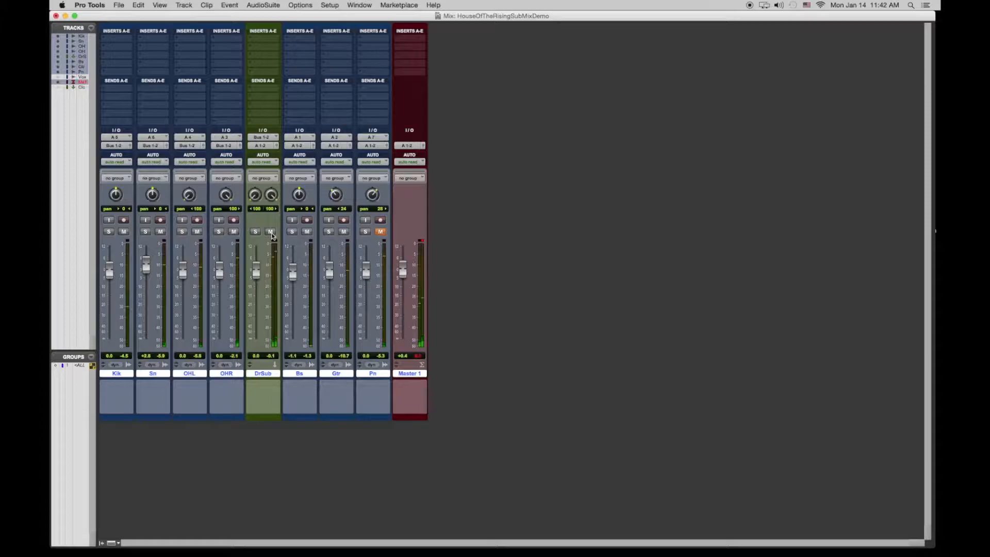
# Insert the multichannel dynamics plug-in Maxim (stereo) in the DrSub track's first insert slot.
pyautogui.click(249, 48)
pyautogui.moveTo(304, 66)
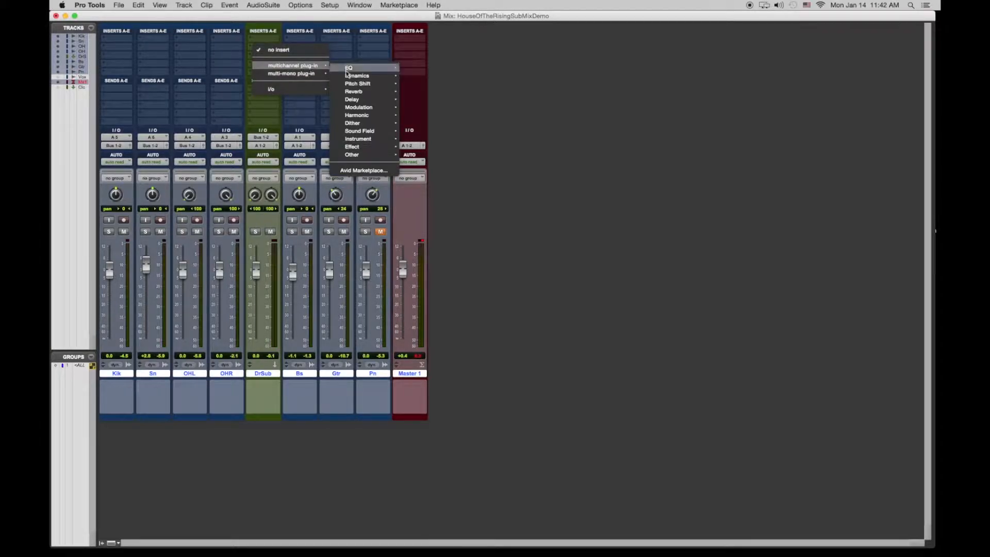
pyautogui.moveTo(348, 76)
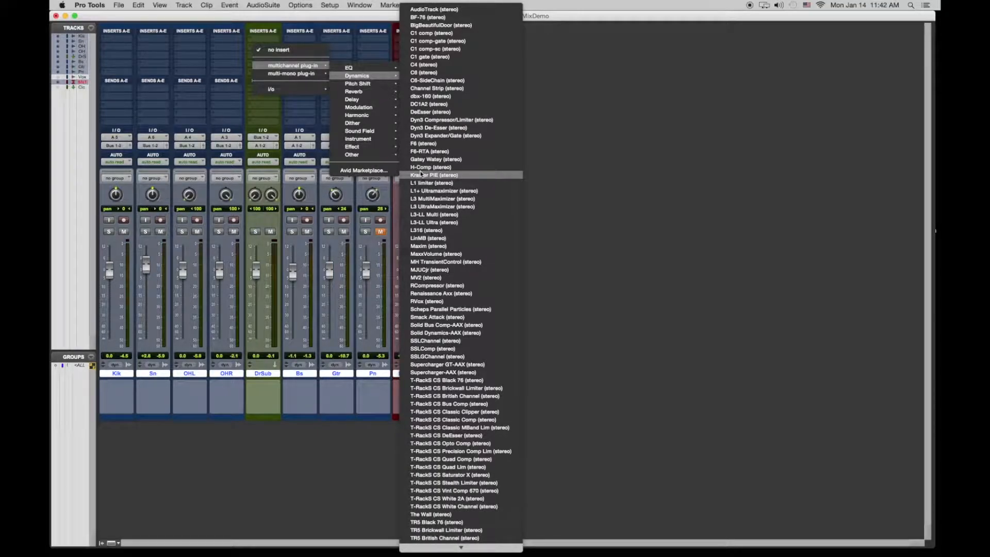
pyautogui.click(447, 249)
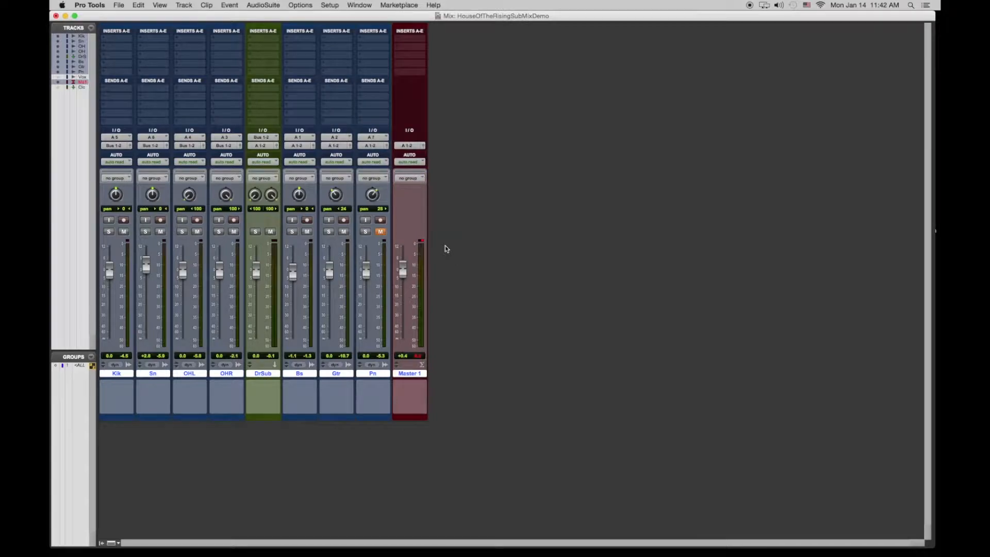
# Set Maxim's ceiling to -1.0 dB and threshold to -7.7 dB, and toggle its bypass on and off to compare.
pyautogui.moveTo(539, 157); pyautogui.dragTo(567, 161)
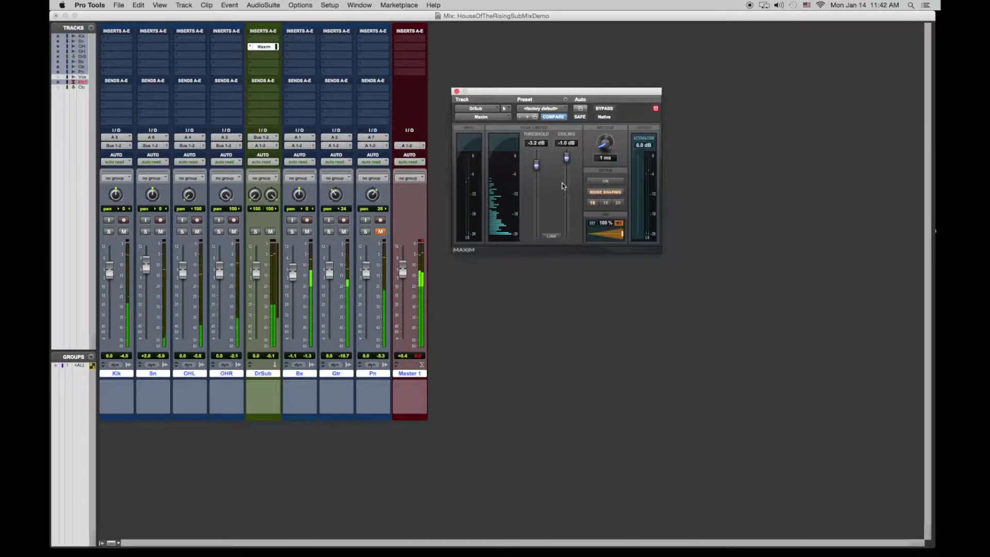
pyautogui.moveTo(537, 169); pyautogui.dragTo(536, 180)
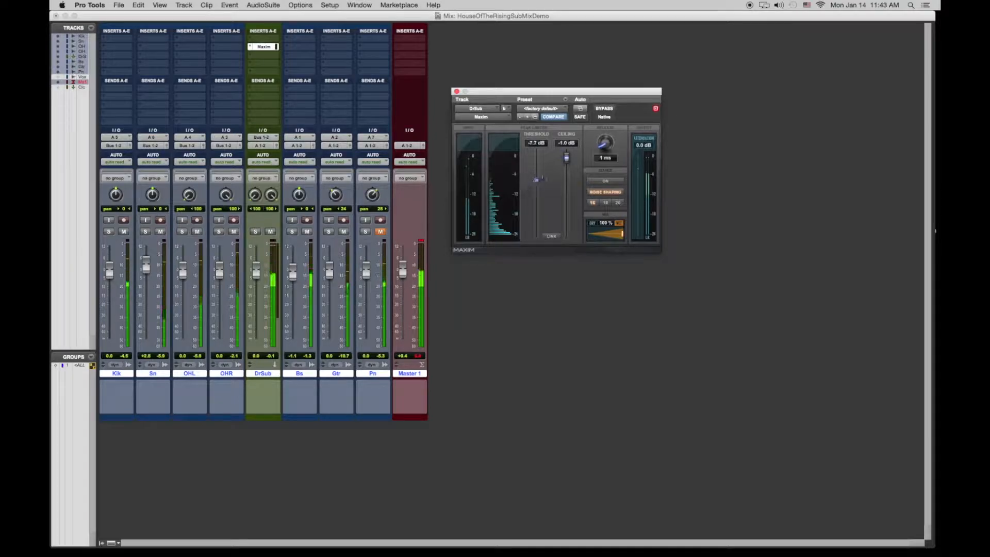
pyautogui.click(608, 109)
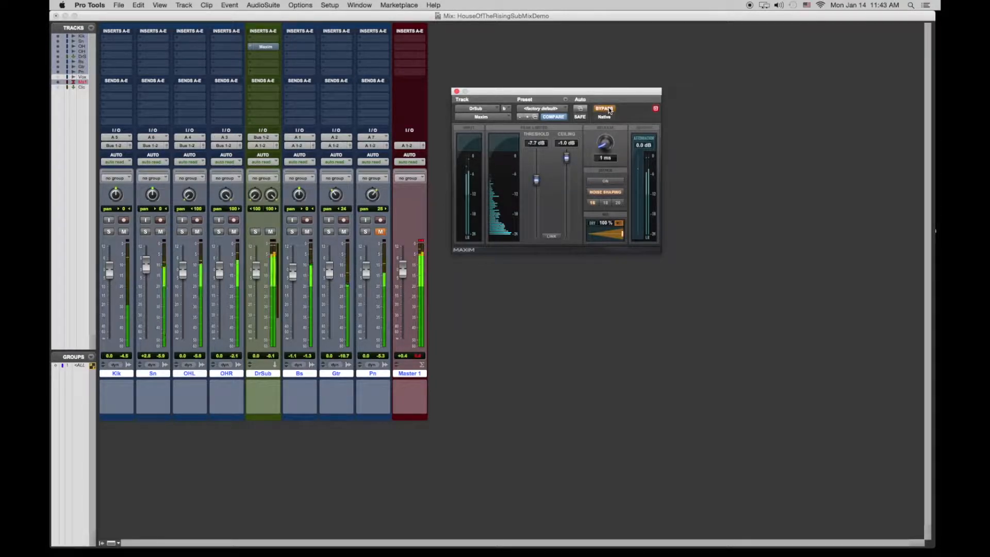
pyautogui.click(608, 109)
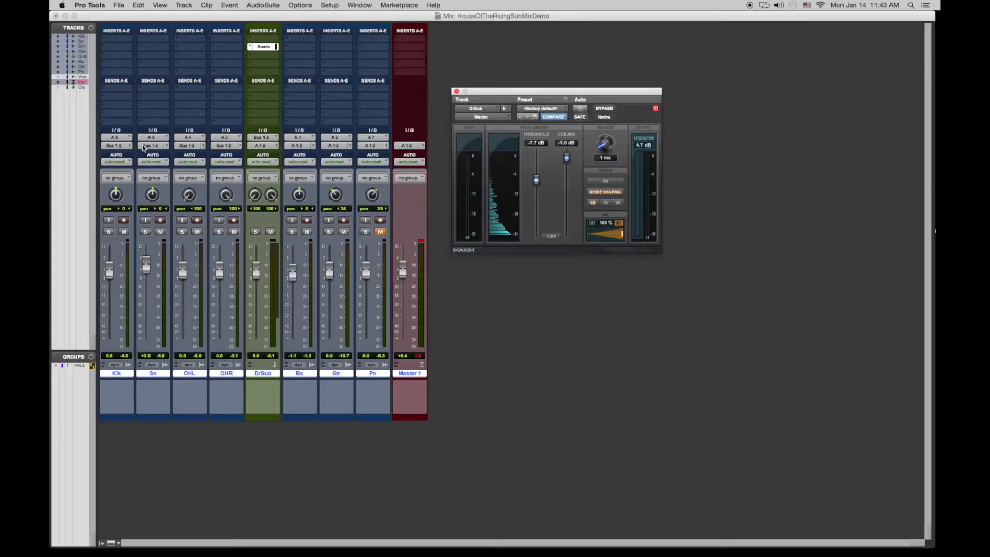
# Review the Kik track's output and bus options, keeping Bus 1-2 (Stereo) selected.
pyautogui.click(110, 146)
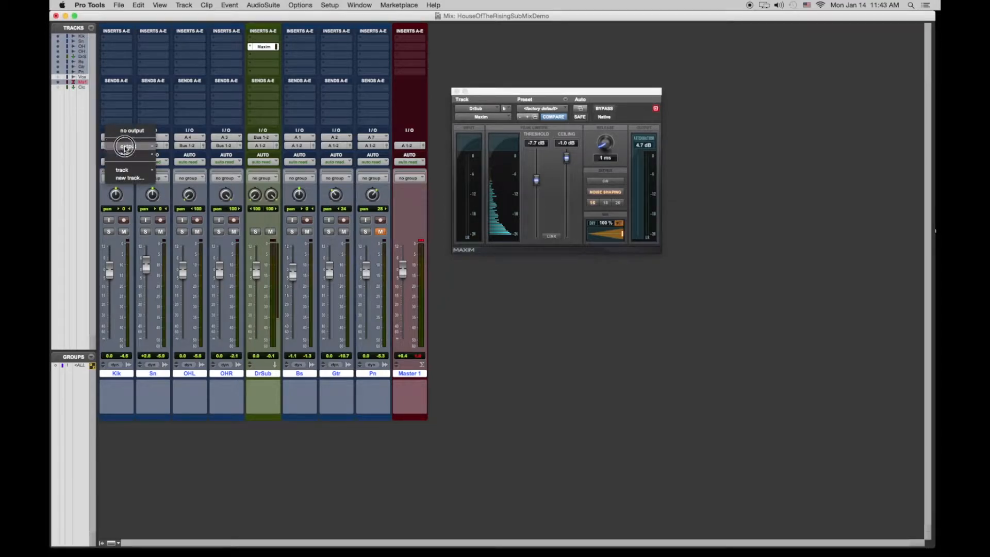
pyautogui.moveTo(129, 146)
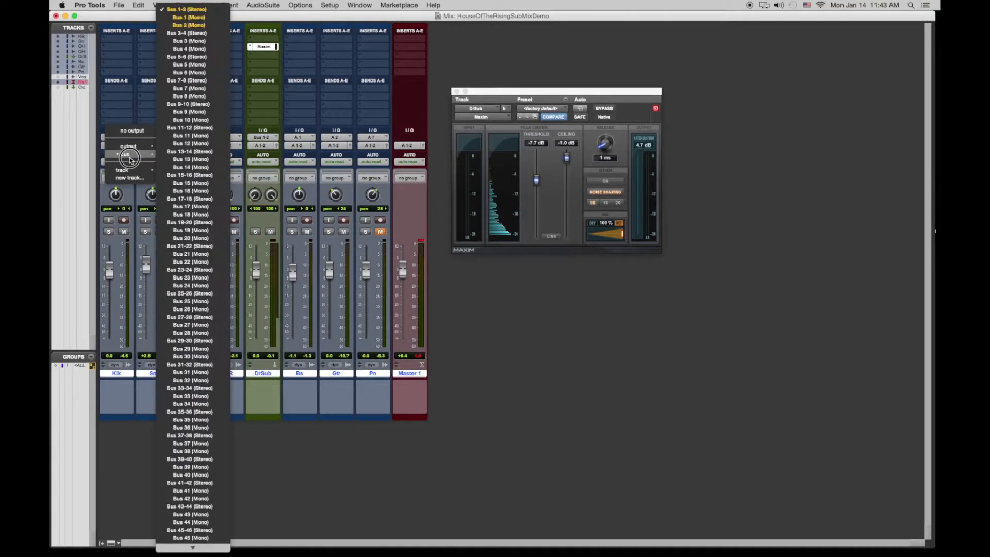
pyautogui.click(196, 9)
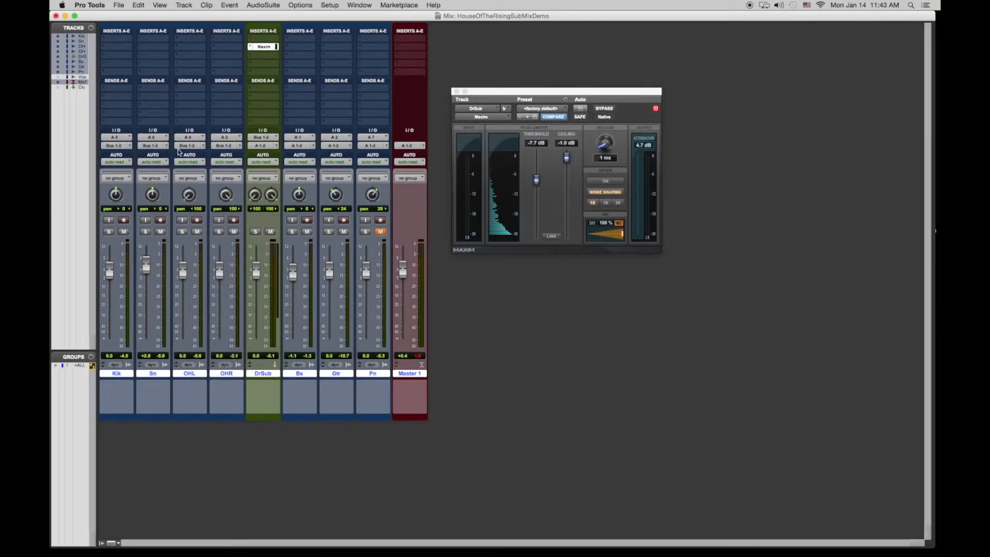